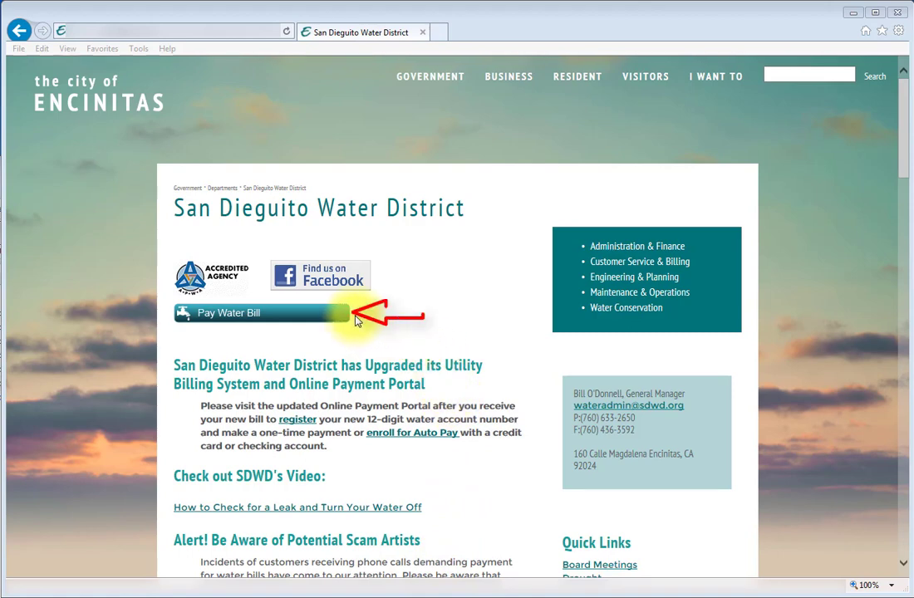
Open the water district's Citizen Self Service login page with the Pay Water Bill button
{"action": "left_click", "coordinate": [305, 319]}
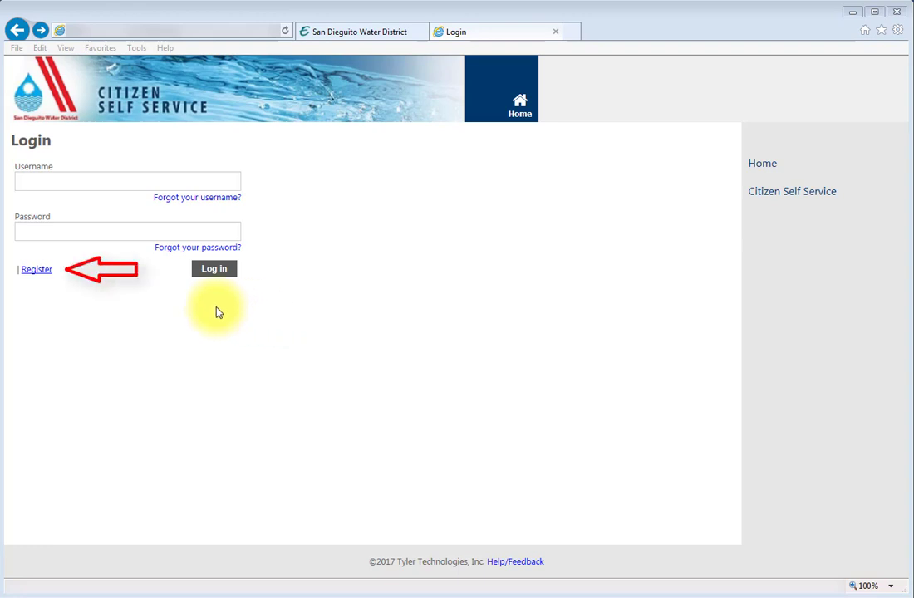
Start a new registration and enter the chosen user ID in both user ID fields
{"action": "left_click", "coordinate": [36, 272]}
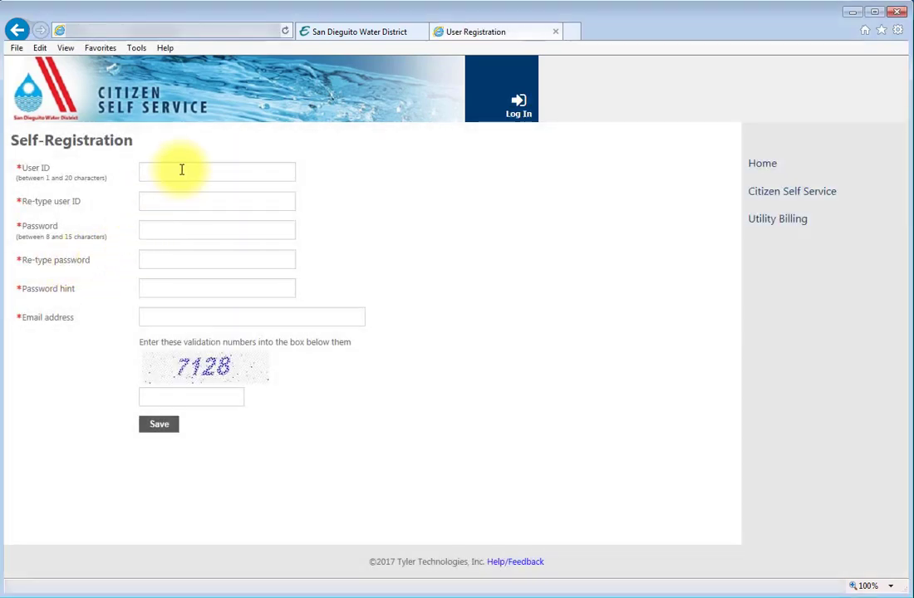
{"action": "left_click", "coordinate": [181, 170]}
{"action": "left_click", "coordinate": [178, 199]}
Fill in the password twice, a password hint, the e-mail address and the validation number
{"action": "left_click", "coordinate": [182, 229]}
{"action": "type", "text": "•••••••••••"}
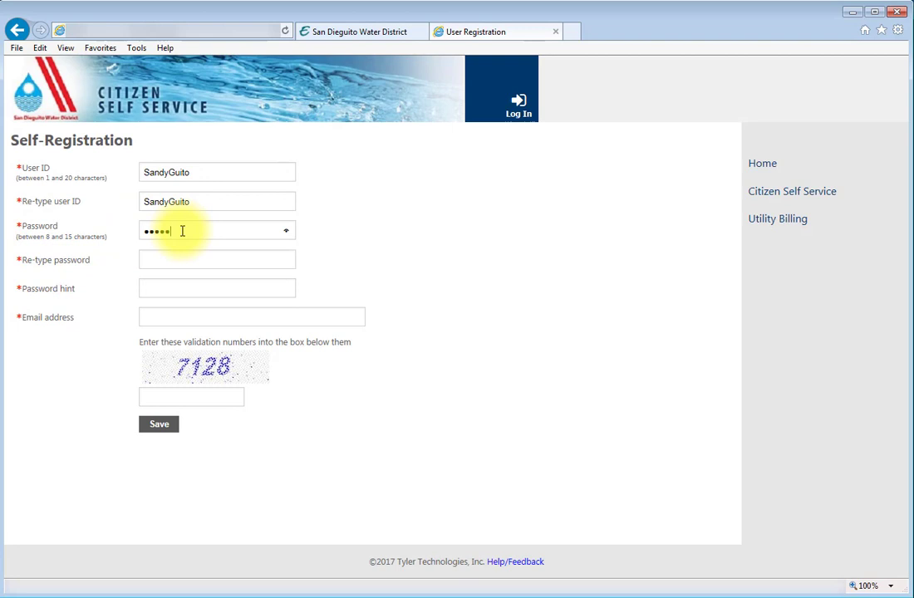
{"action": "key", "text": "Tab"}
{"action": "type", "text": "•••••••••••"}
{"action": "key", "text": "Tab"}
{"action": "type", "text": "Journey"}
{"action": "key", "text": "Tab"}
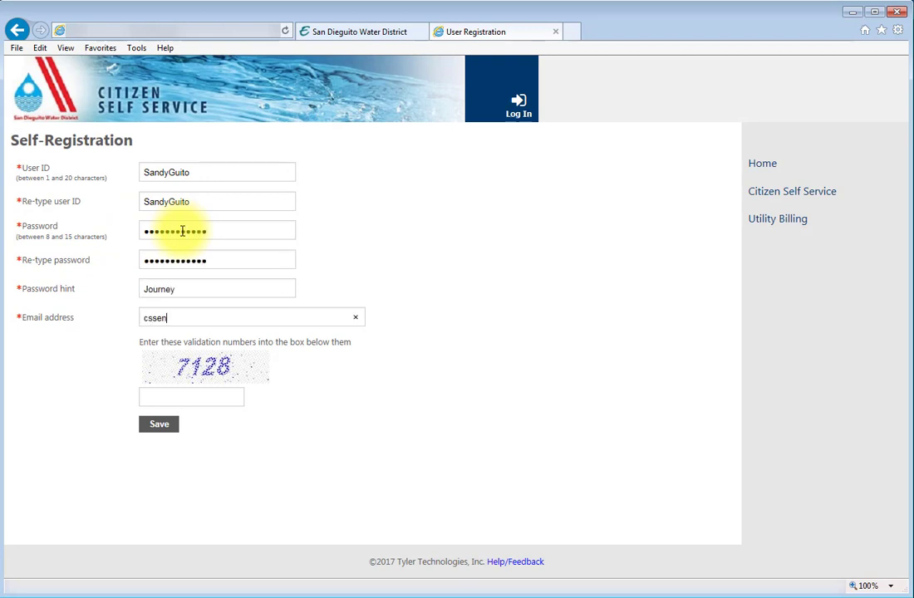
{"action": "key", "text": "Tab"}
{"action": "type", "text": "71"}
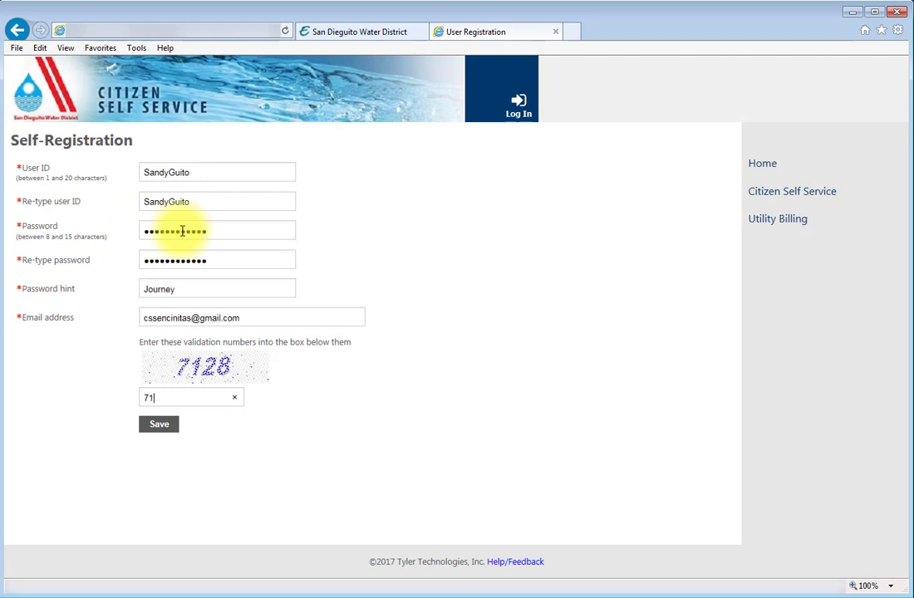
{"action": "type", "text": "28"}
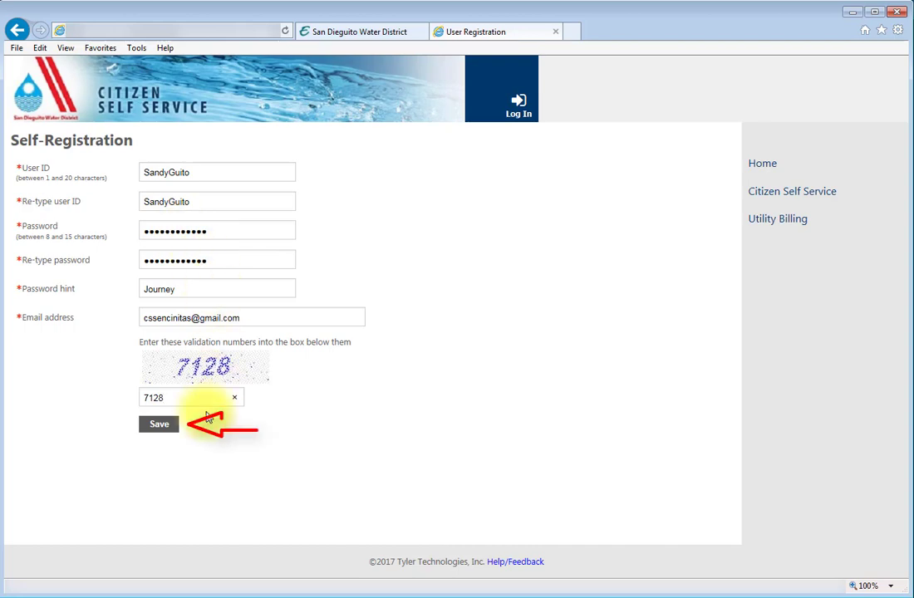
Save the registration, then begin linking a utility billing account from Account Settings
{"action": "left_click", "coordinate": [172, 428]}
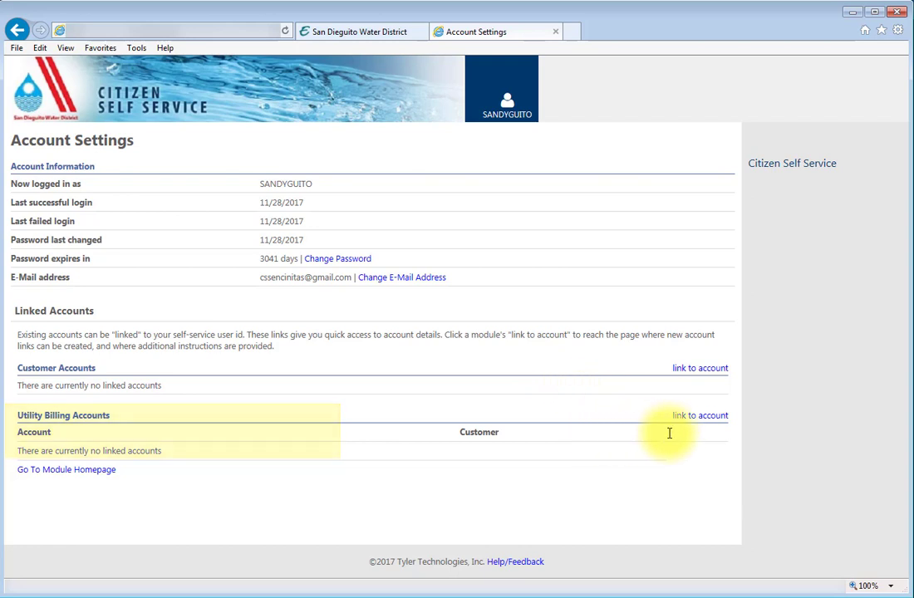
{"action": "left_click", "coordinate": [711, 419]}
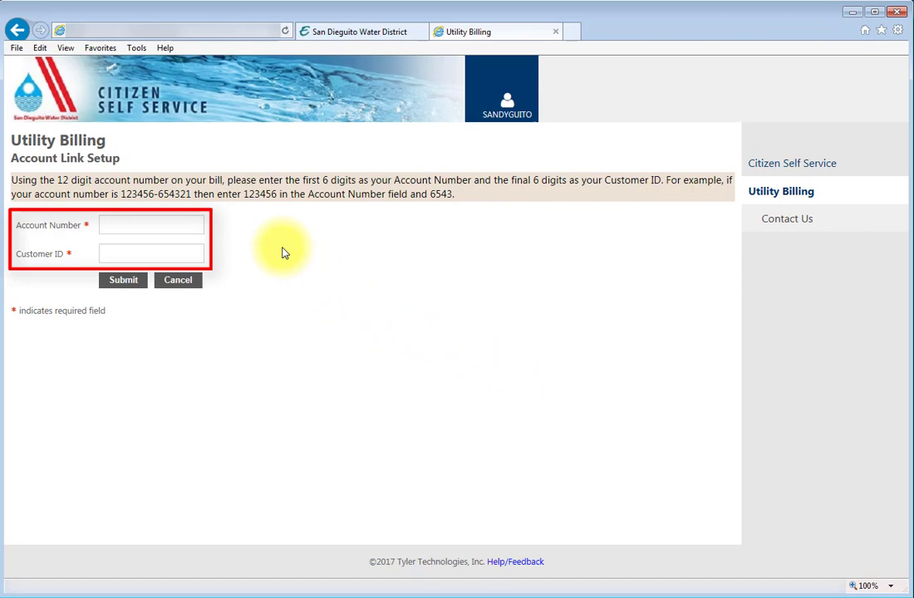
Enter the utility account number and customer ID and submit the account link
{"action": "key", "text": "Tab"}
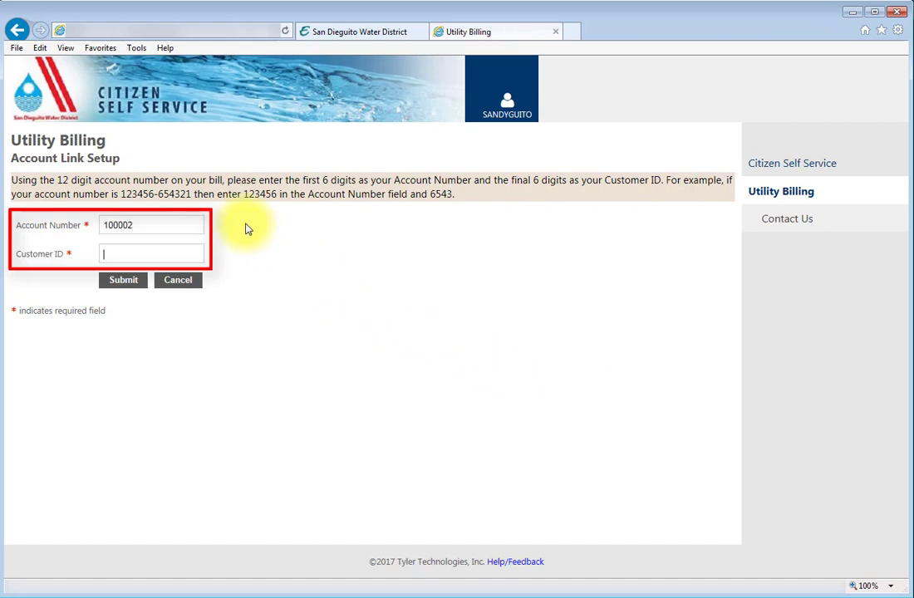
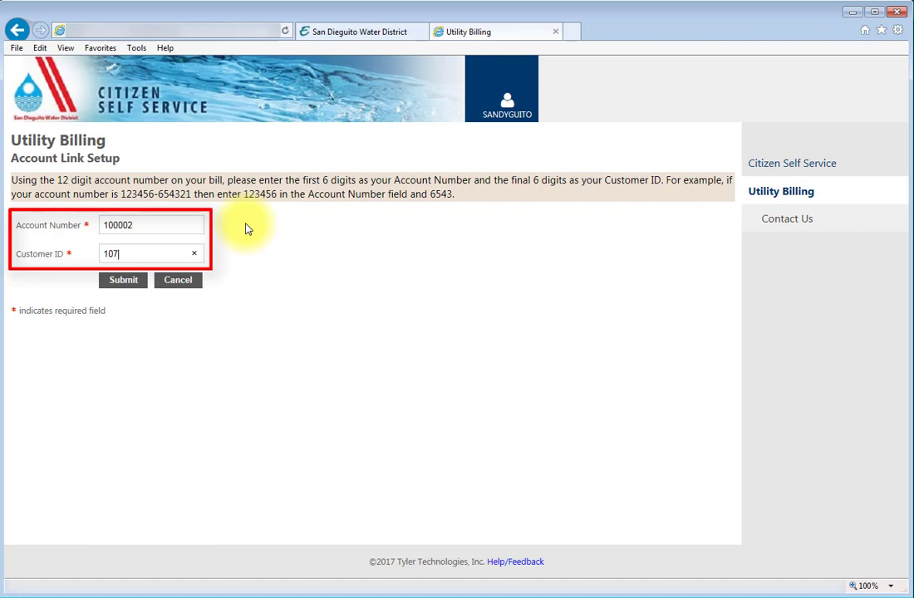
{"action": "left_click", "coordinate": [133, 286]}
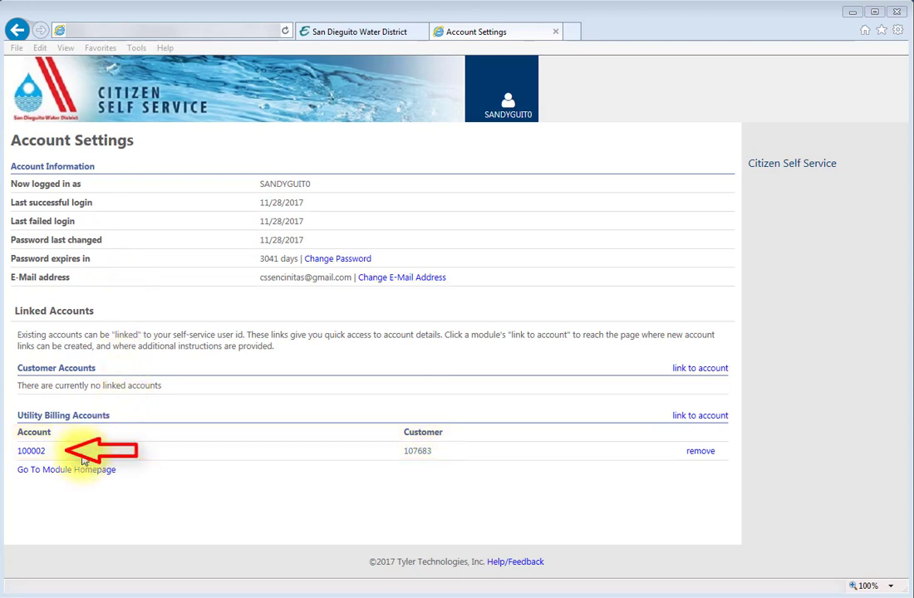
Open the Account Summary for the linked utility billing account number
{"action": "left_click", "coordinate": [30, 452]}
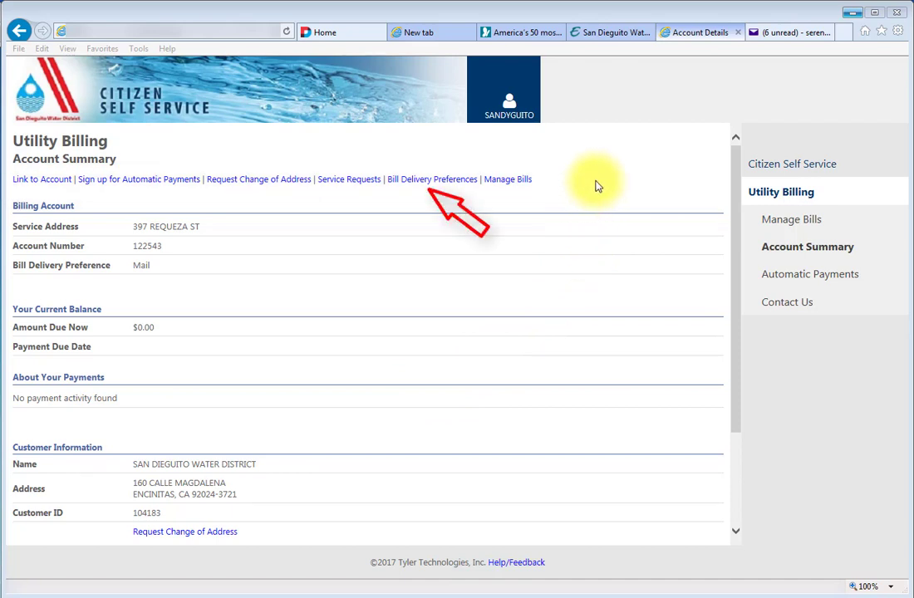
Change bill delivery preference to Email with the account holder's e-mail address and update it
{"action": "left_click", "coordinate": [423, 180]}
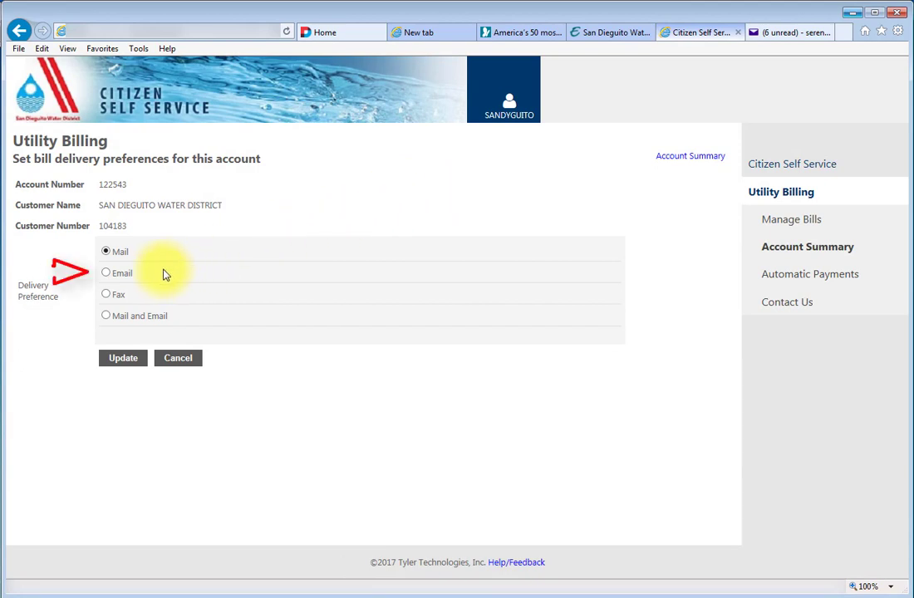
{"action": "left_click", "coordinate": [107, 275]}
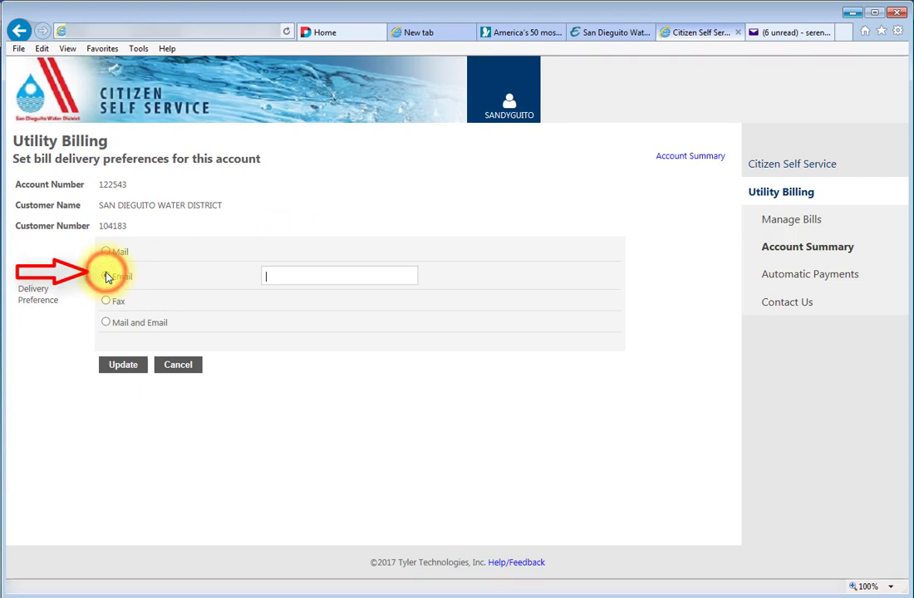
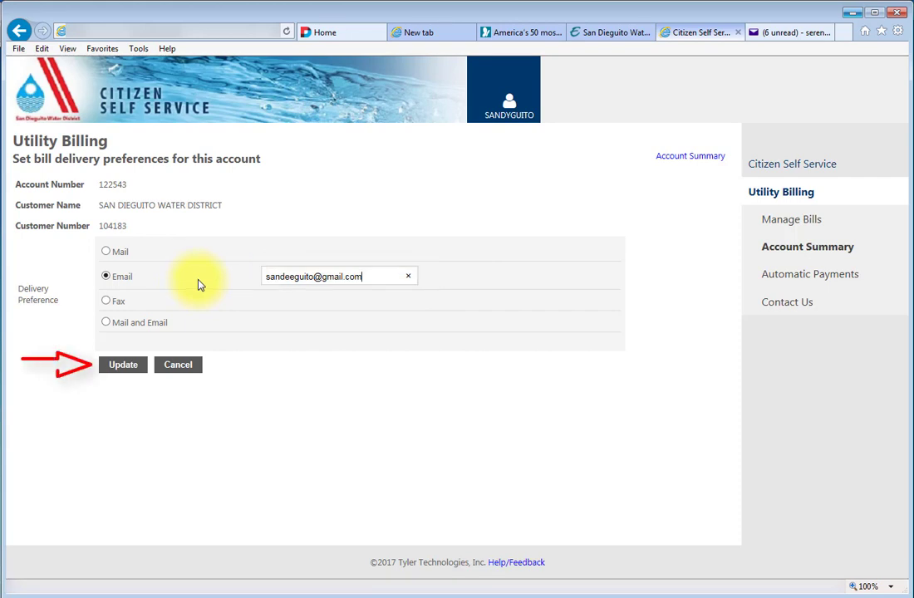
{"action": "left_click", "coordinate": [123, 366]}
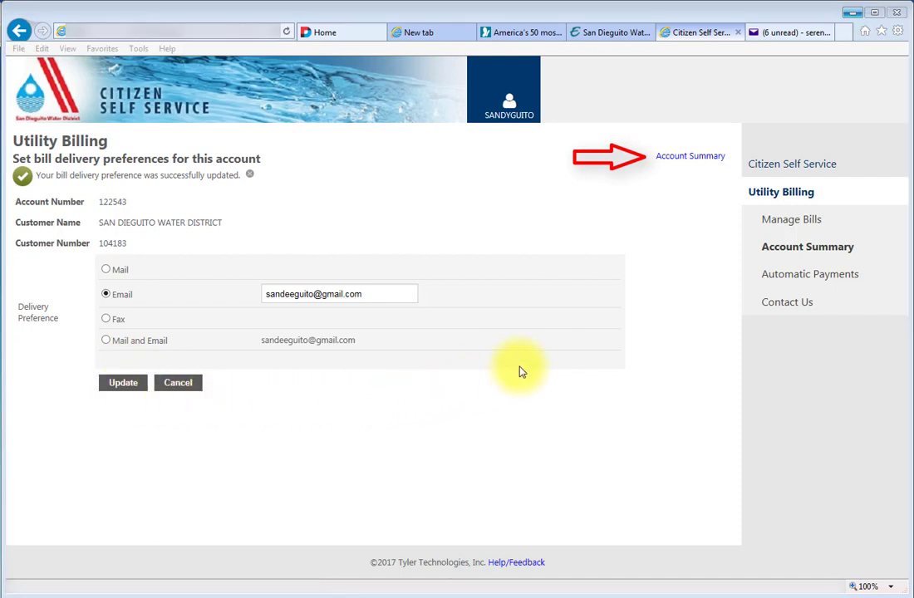
Return to the Account Summary and scroll down to the Services table
{"action": "left_click", "coordinate": [678, 157]}
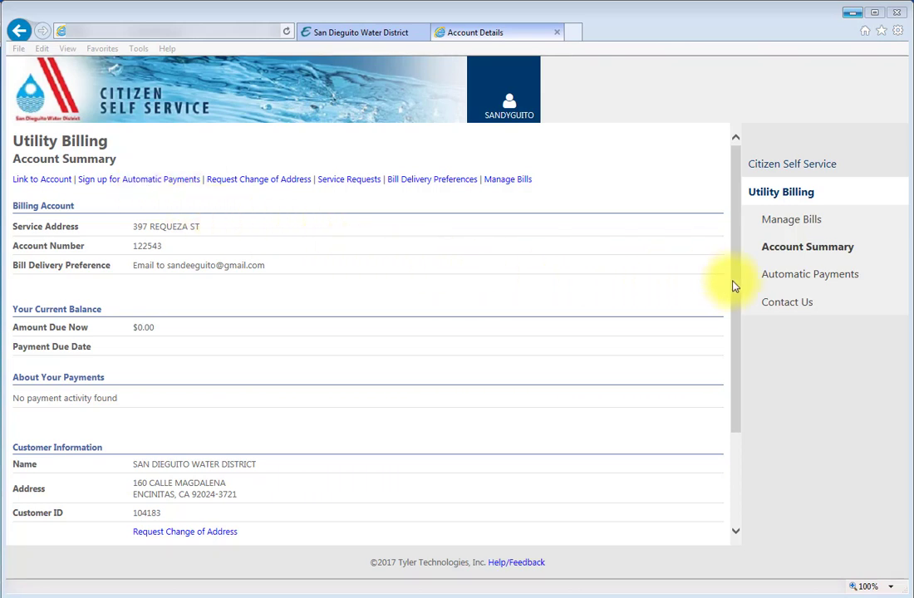
{"action": "scroll", "coordinate": [733, 287], "scroll_direction": "down", "scroll_amount": 3}
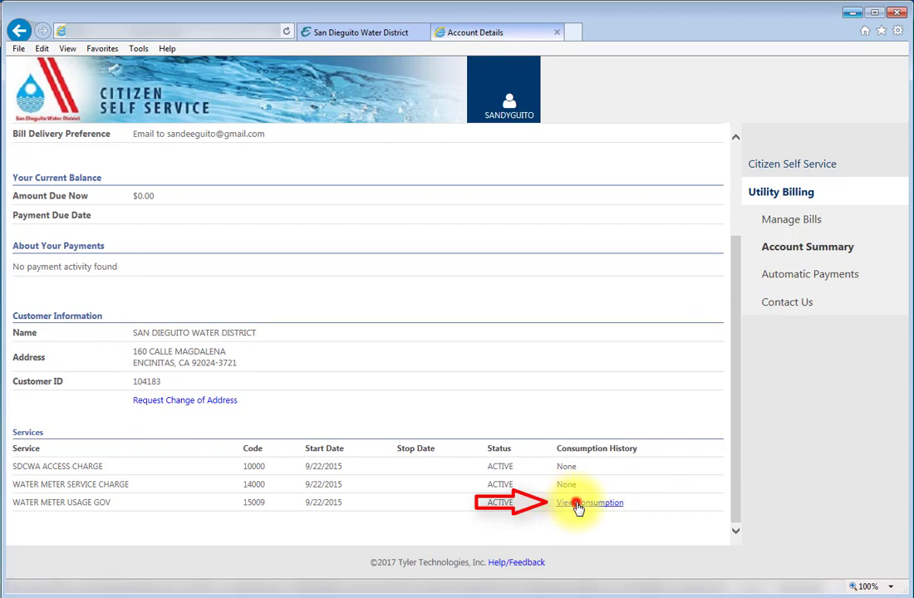
Open the water meter's Consumption History and scroll down to the Consumption Trend chart
{"action": "left_click", "coordinate": [579, 507]}
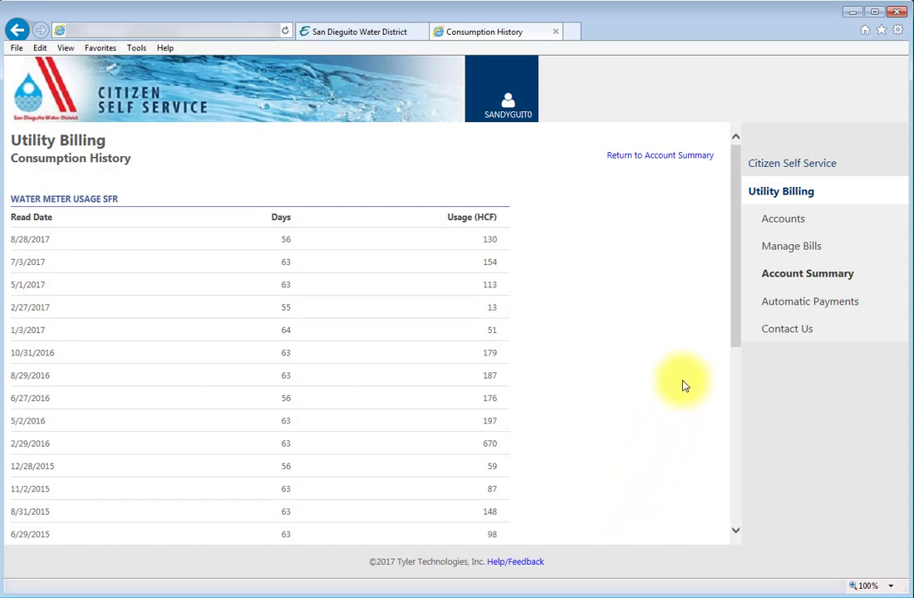
{"action": "left_click_drag", "start_coordinate": [734, 288], "coordinate": [749, 490]}
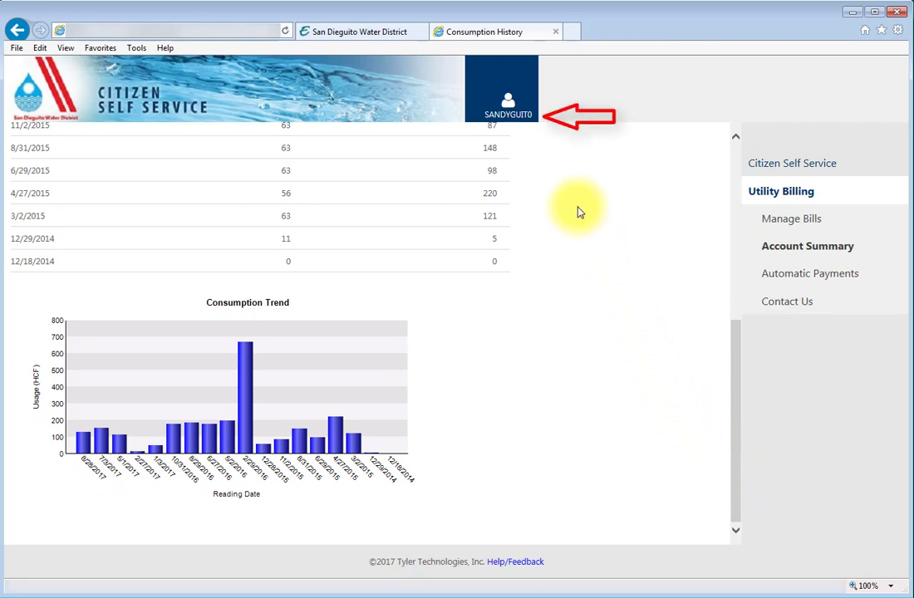
Log out of the portal through the user name menu in the header
{"action": "left_click", "coordinate": [529, 116]}
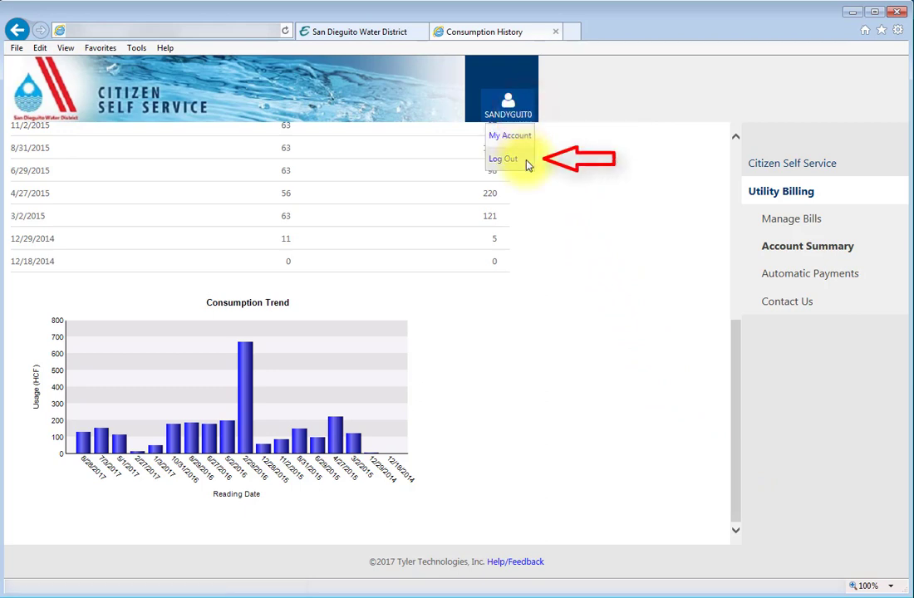
{"action": "left_click", "coordinate": [509, 160]}
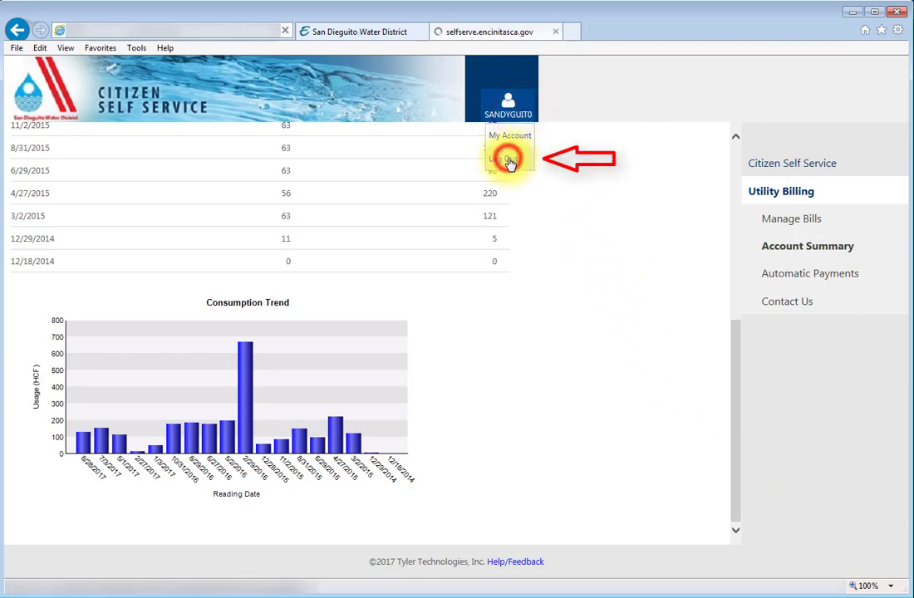